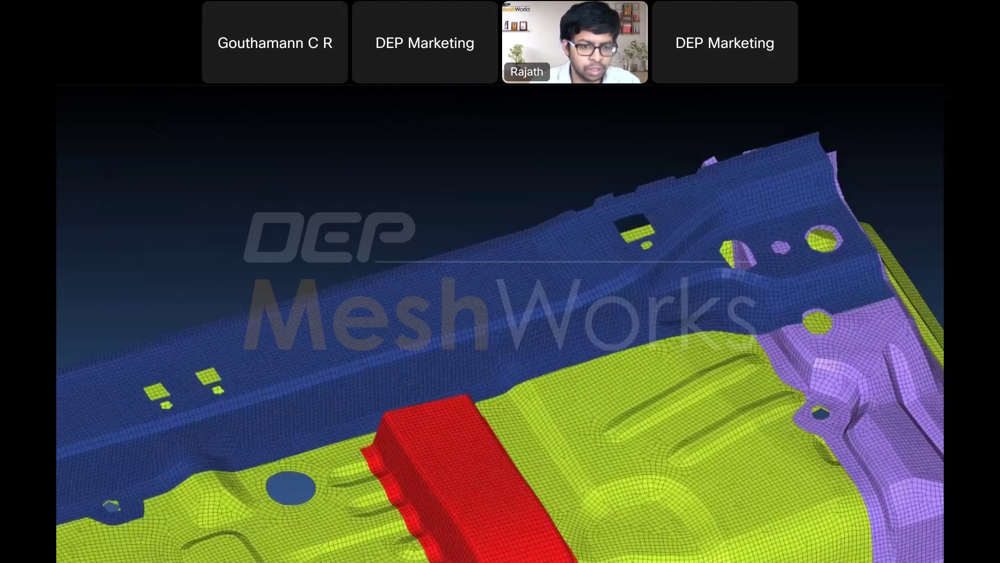
left_click(359, 348)
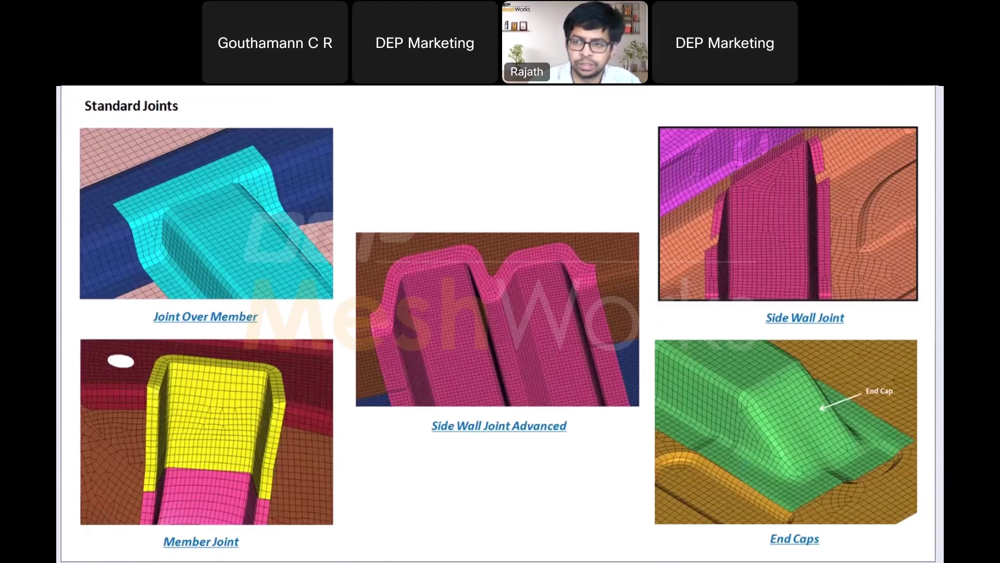
left_click(431, 505)
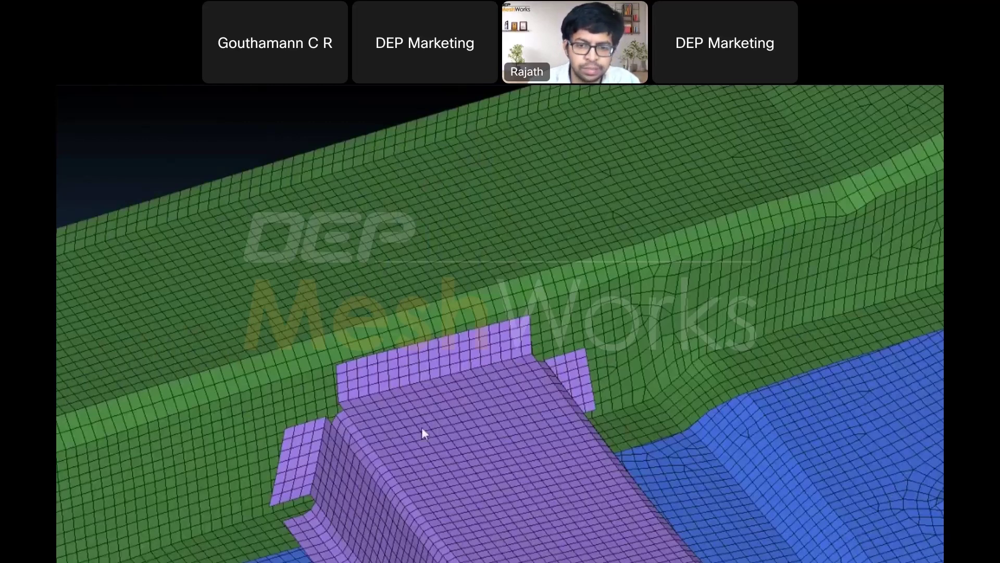
Step: Fillet the bend between the purple member's top face and its upper joint flange, using the bend's two corner nodes as ends
middle_click_drag(365, 453, 449, 377)
scroll(460, 373, "up", 3)
scroll(488, 373, "up", 6)
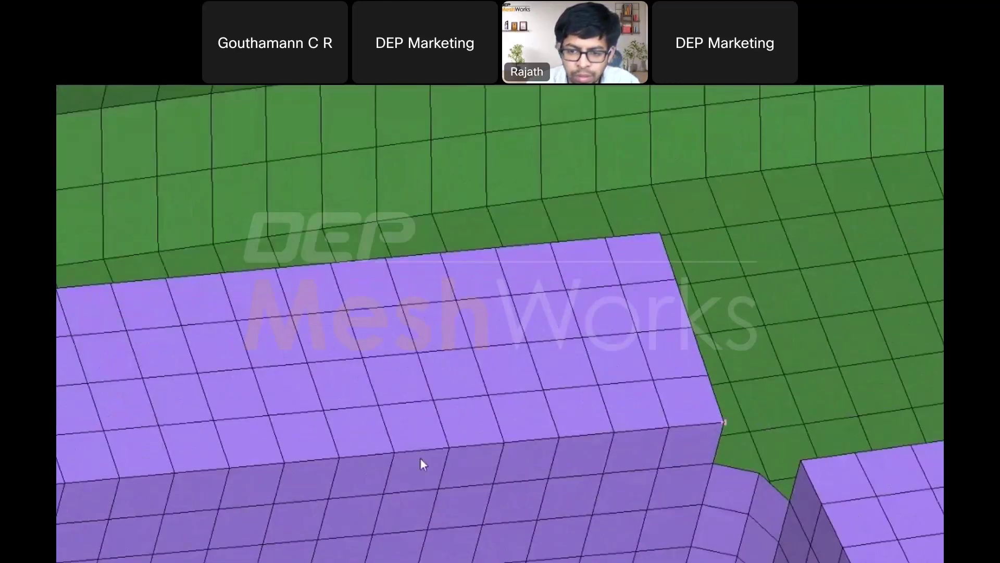
scroll(420, 458, "down", 5)
middle_click_drag(389, 424, 140, 439)
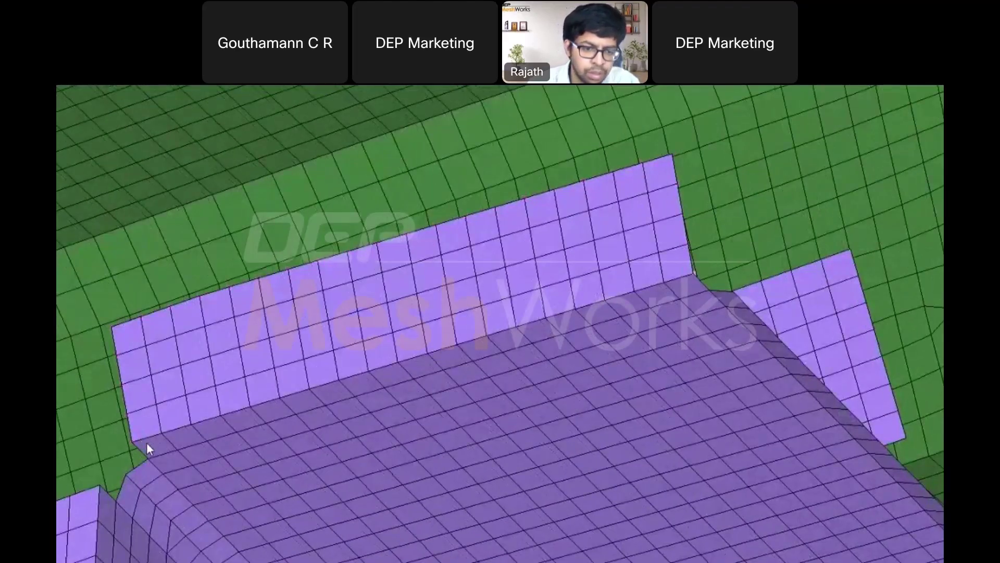
scroll(132, 452, "down", 5)
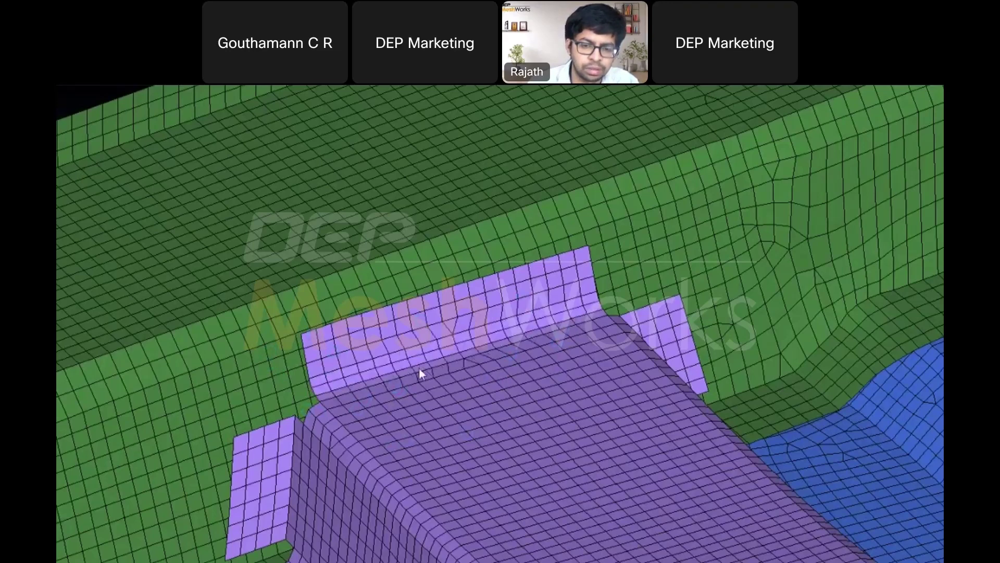
Step: Examine the rounded bend of the upper joint flange and how the flanges sit against the green side wall
middle_click_drag(447, 321, 487, 306)
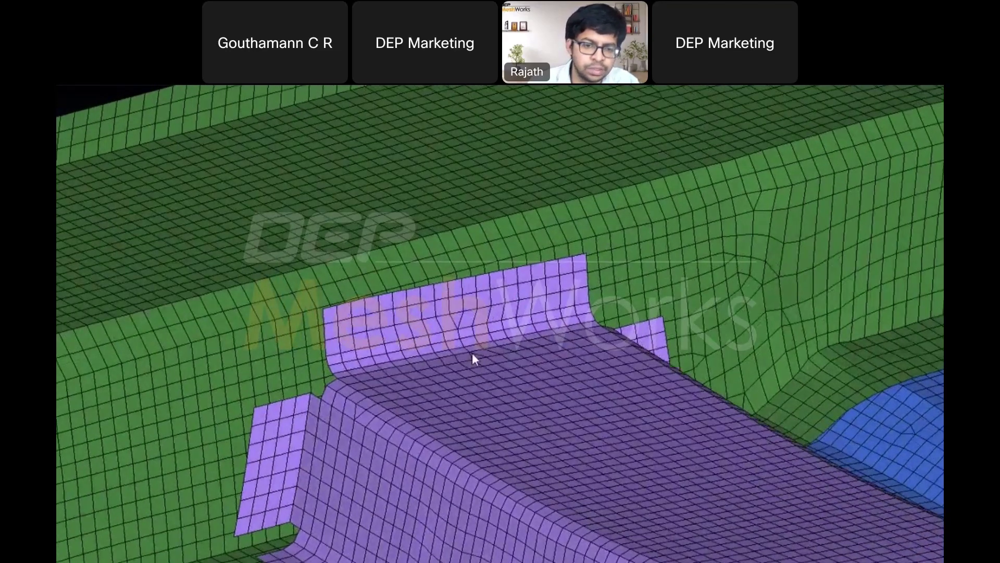
scroll(472, 352, "up", 3)
middle_click_drag(472, 352, 183, 355)
scroll(308, 377, "up", 2)
scroll(183, 355, "down", 3)
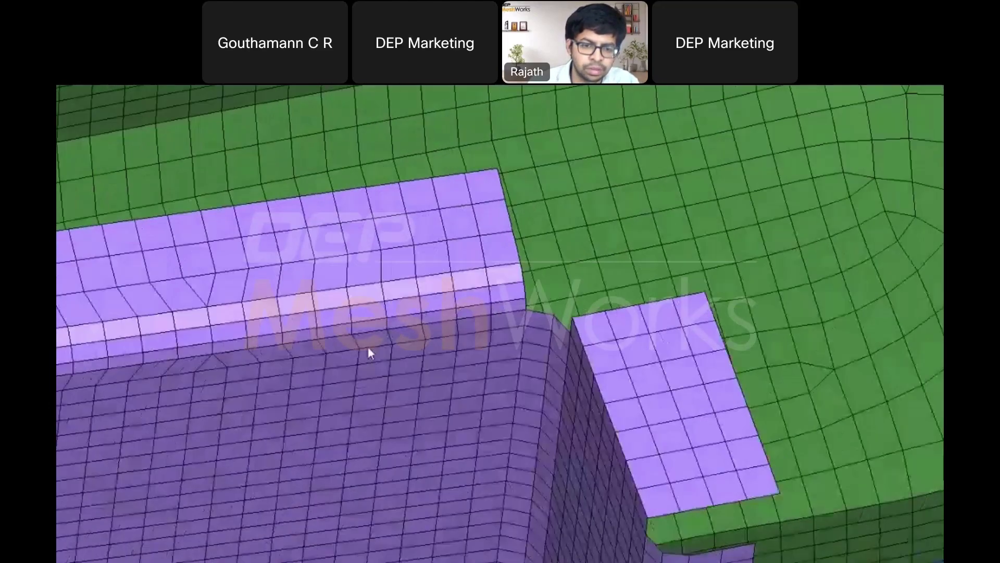
scroll(368, 351, "down", 5)
scroll(371, 369, "down", 2)
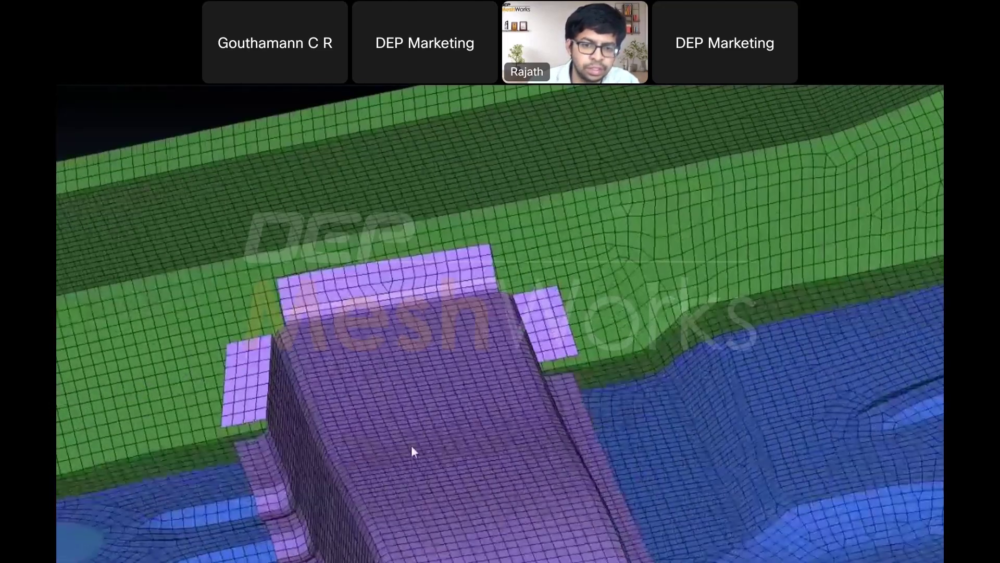
middle_click_drag(413, 451, 415, 399)
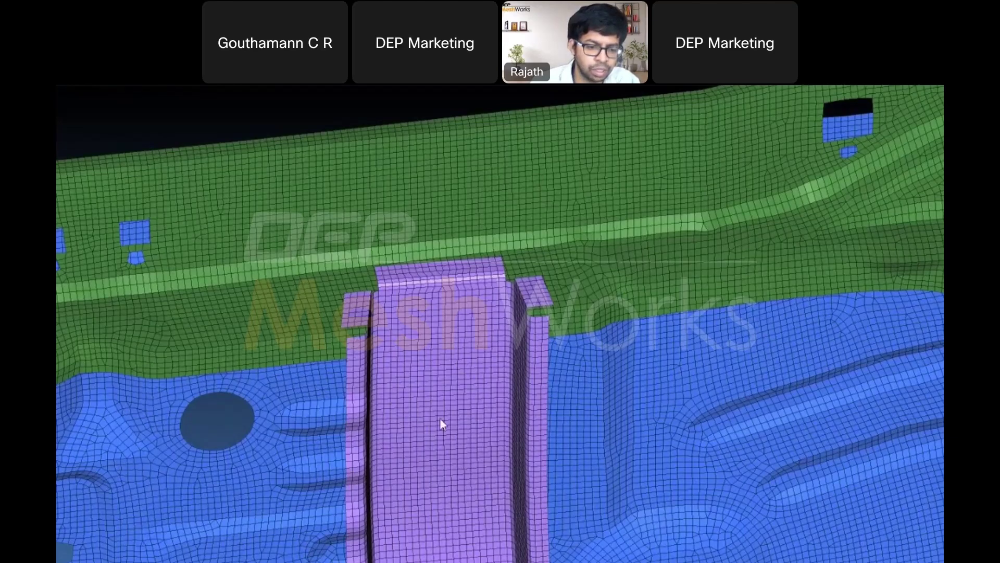
Step: Create a straight bead along the middle of the purple member's top face between two picked points near the joint
middle_click_drag(544, 503, 517, 466)
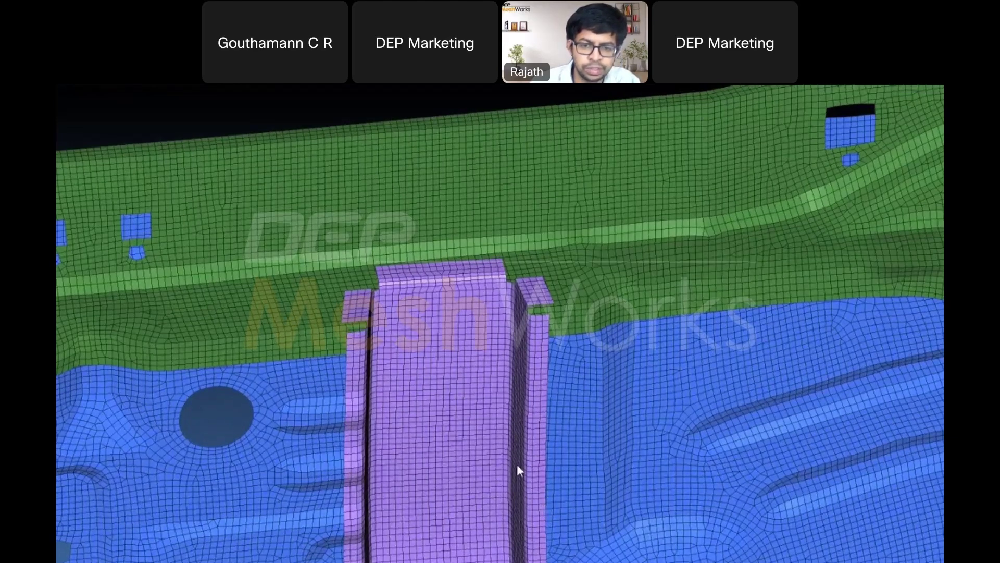
scroll(424, 263, "up", 3)
mouse_move(424, 263)
middle_mouse_down()
mouse_move(397, 246)
mouse_move(421, 261)
middle_mouse_up()
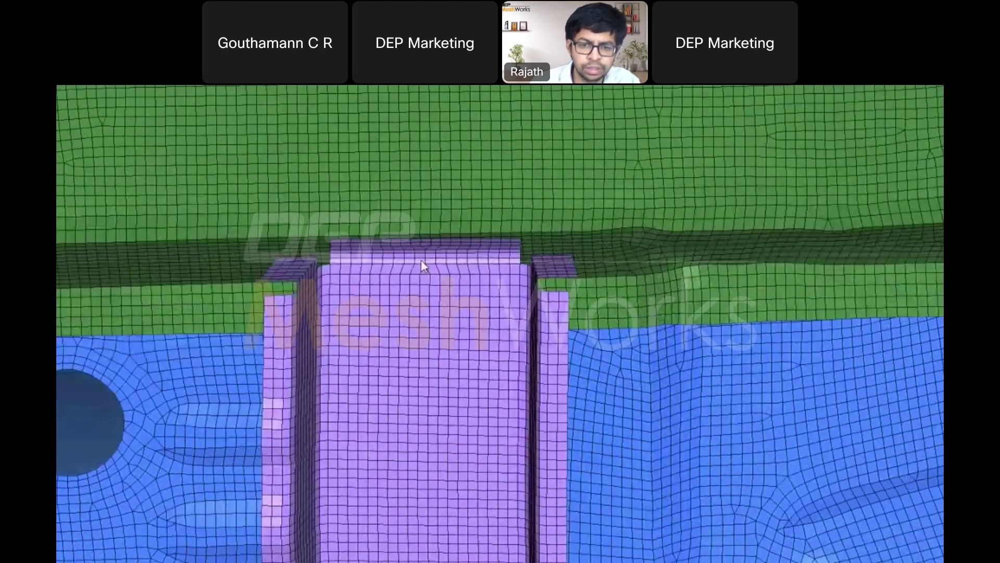
scroll(410, 283, "up", 3)
left_click(395, 256)
scroll(386, 361, "down", 3)
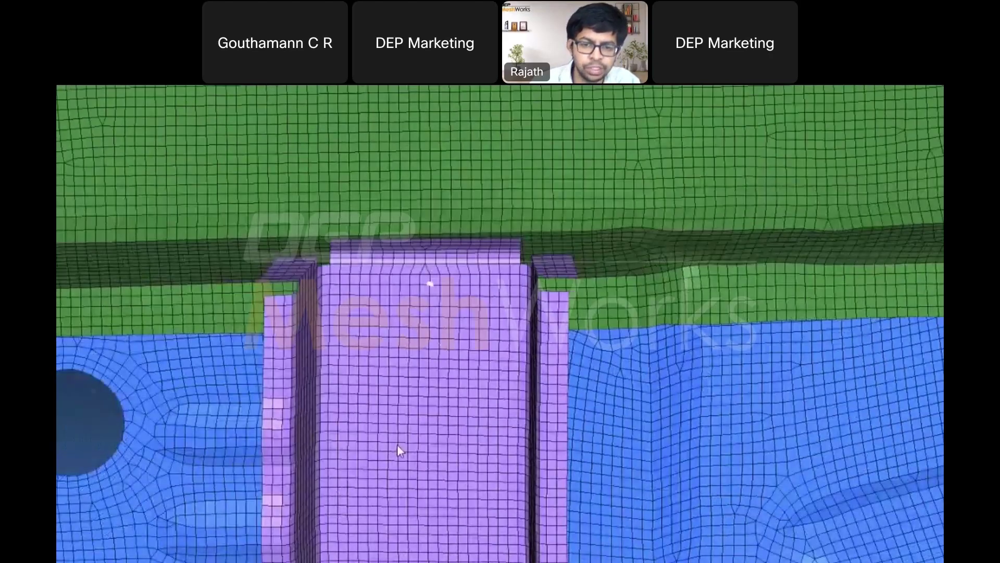
scroll(396, 445, "down", 3)
scroll(442, 447, "up", 2)
middle_click_drag(441, 447, 455, 468)
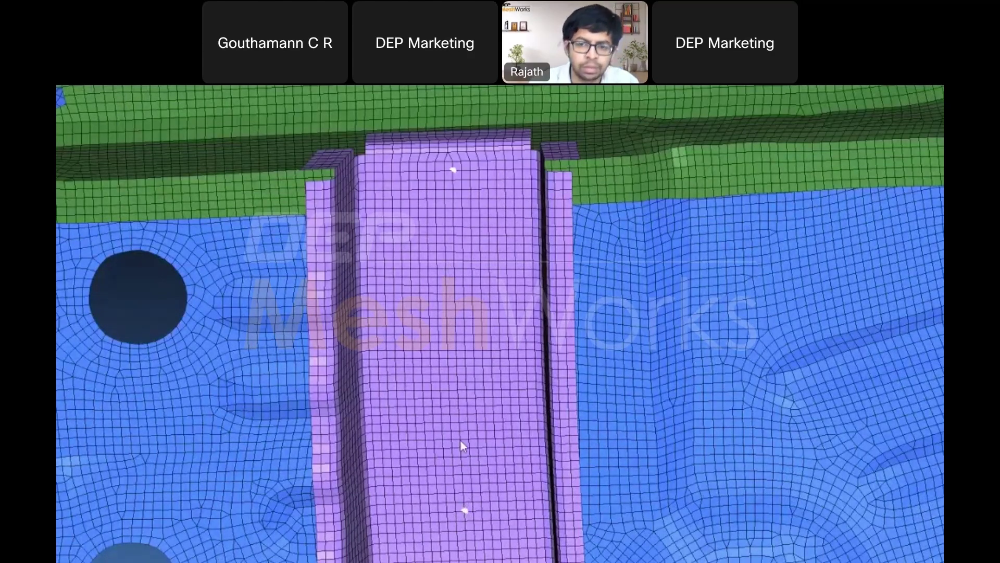
scroll(460, 440, "down", 2)
middle_click_drag(492, 495, 442, 465)
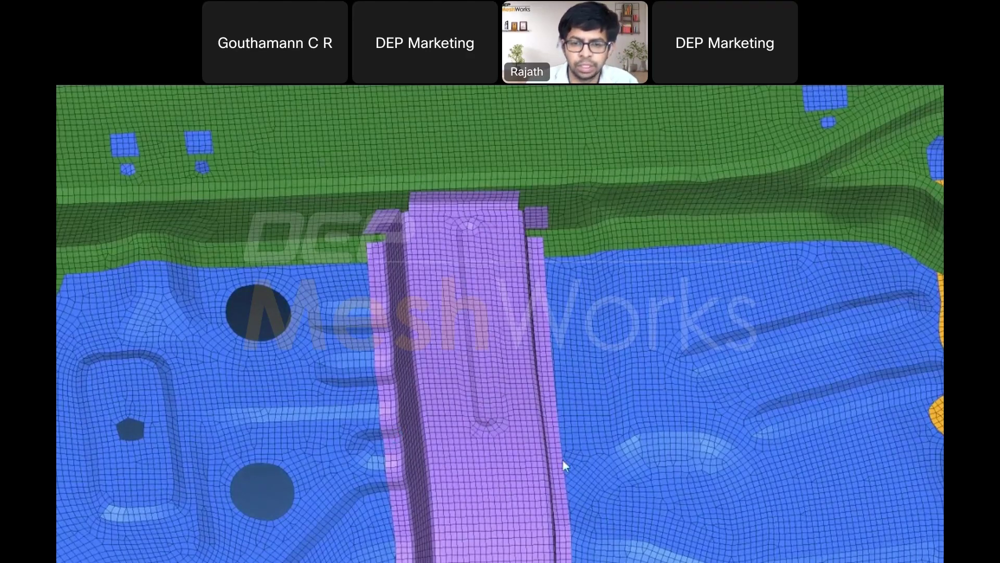
Step: Examine the bead on the member's top face and reverse its depth direction
middle_click_drag(562, 460, 608, 378)
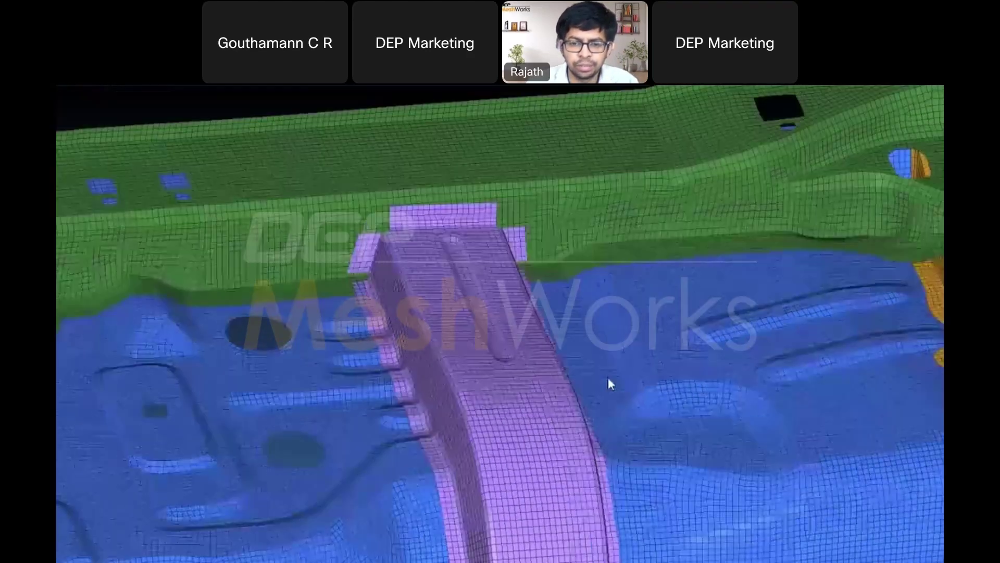
scroll(547, 368, "up", 5)
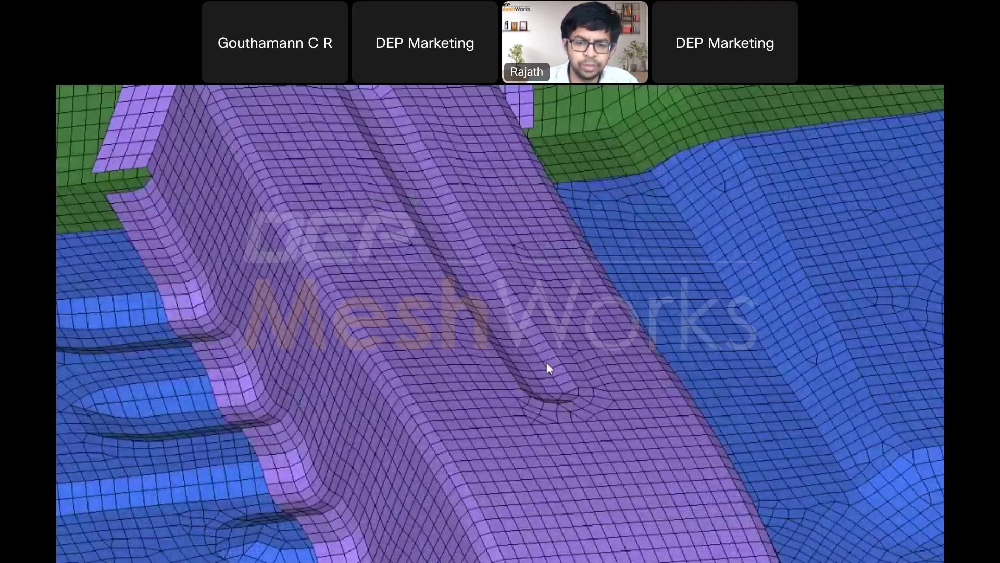
middle_click_drag(547, 364, 364, 417)
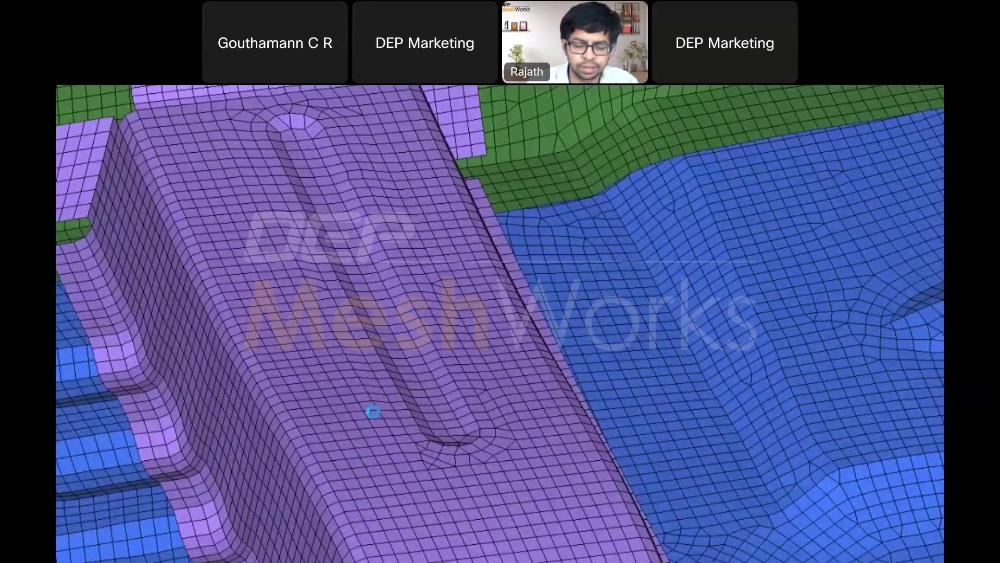
scroll(442, 394, "down", 5)
middle_click_drag(443, 392, 427, 332)
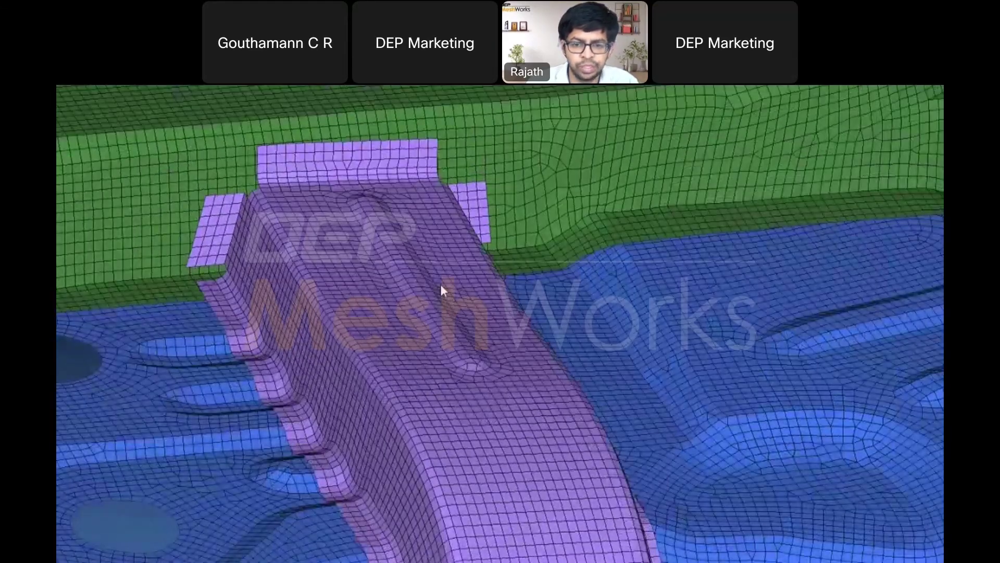
middle_click_drag(442, 286, 480, 348)
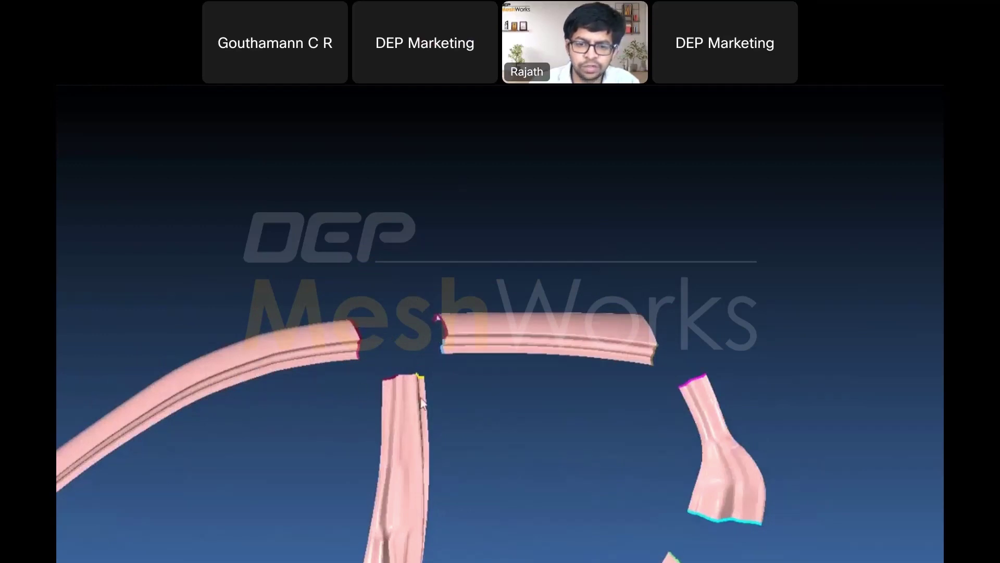
Step: Examine the separate body-side frame sections, their coloured end edges and the gaps where joints are missing
scroll(443, 390, "down", 2)
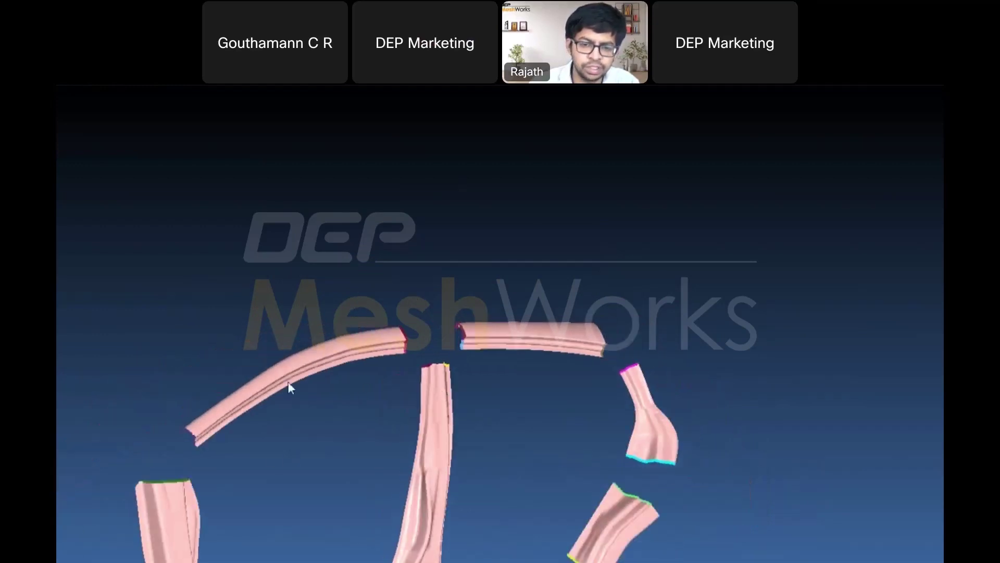
scroll(279, 334, "down", 2)
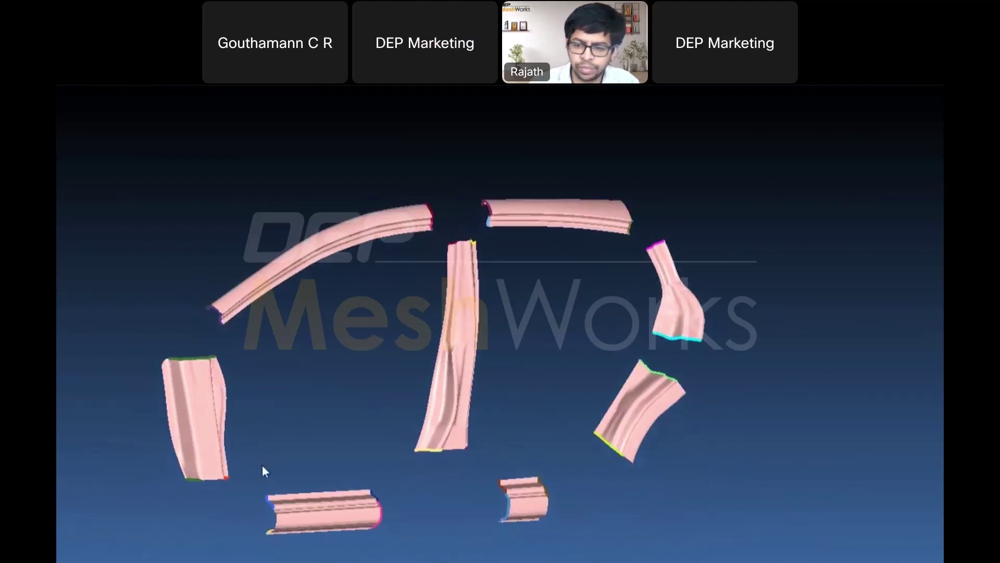
middle_click_drag(496, 412, 446, 416)
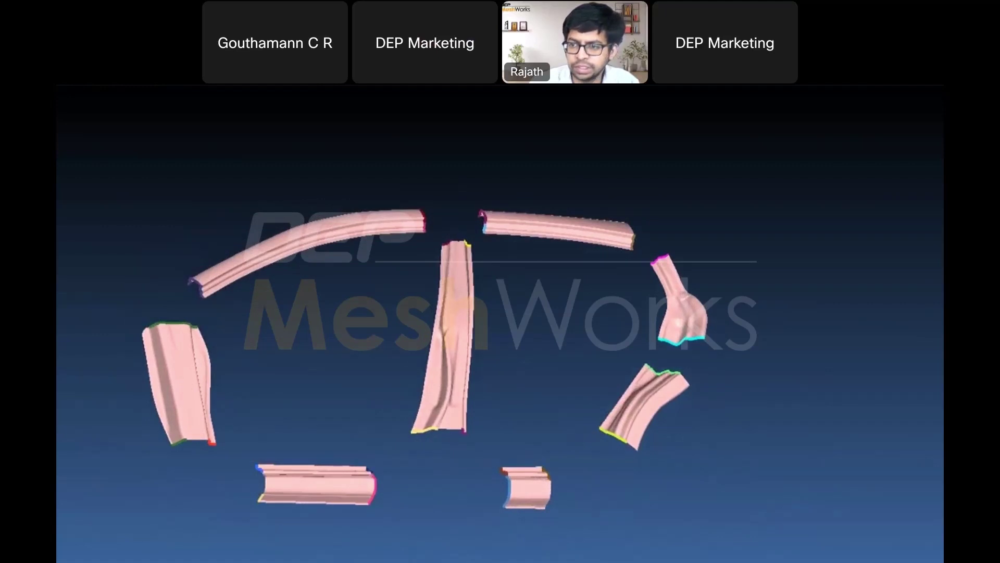
scroll(302, 375, "up", 2)
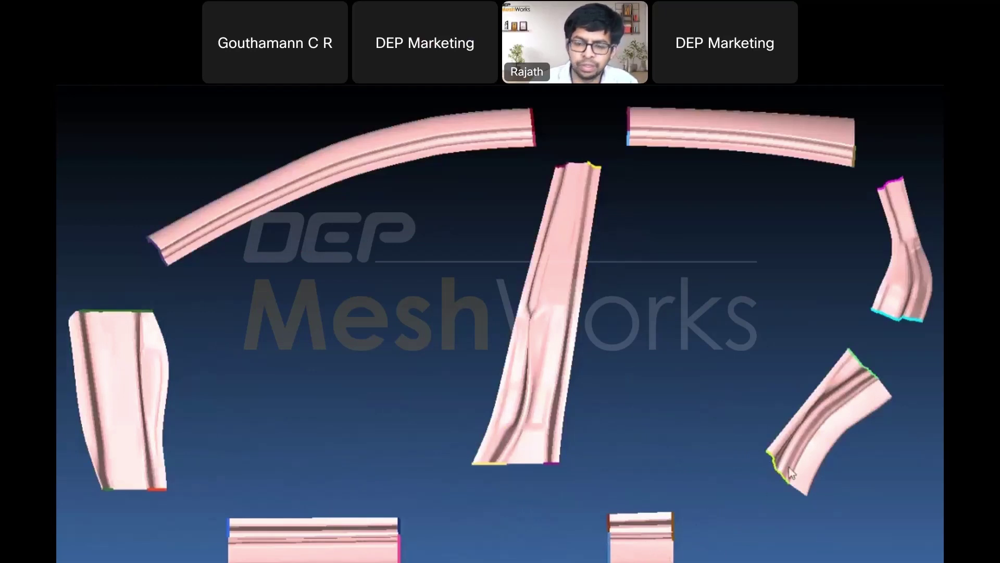
middle_click_drag(457, 234, 390, 364)
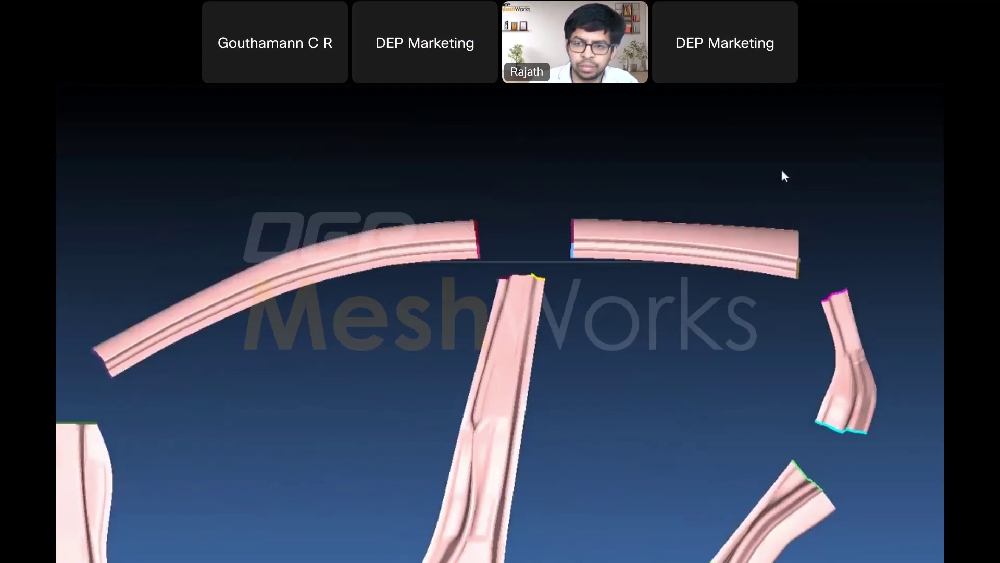
scroll(470, 317, "down", 3)
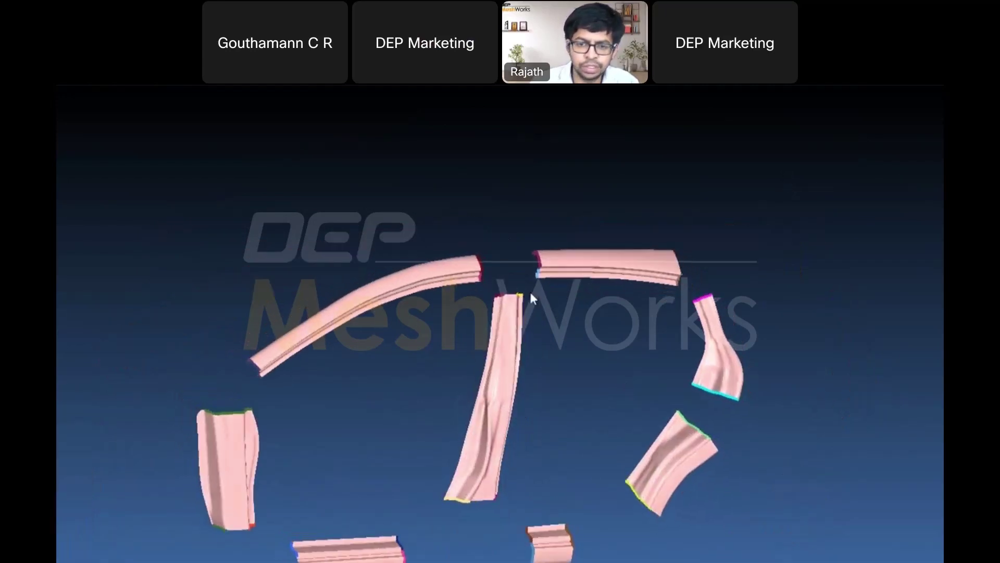
scroll(532, 290, "up", 5)
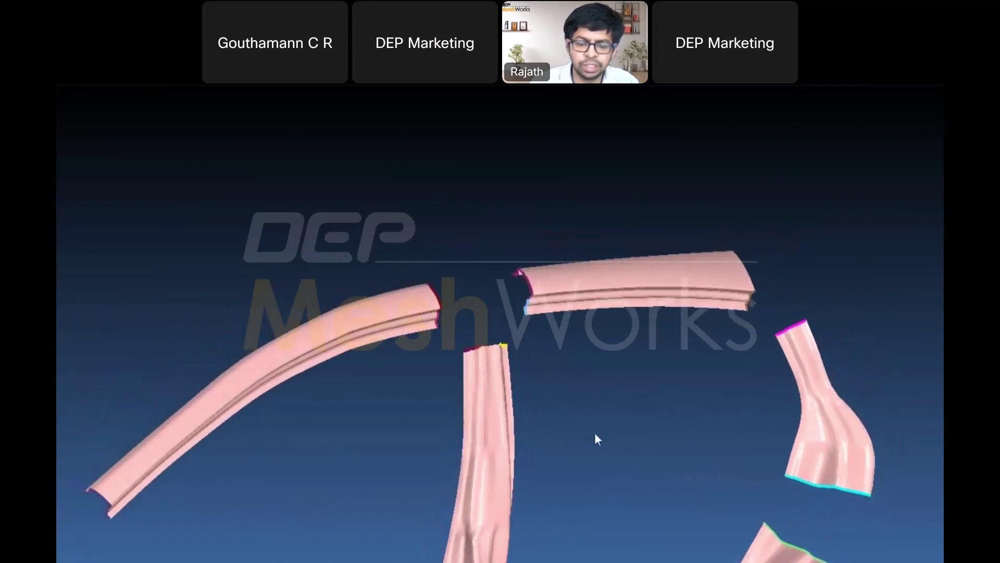
scroll(568, 314, "up", 3)
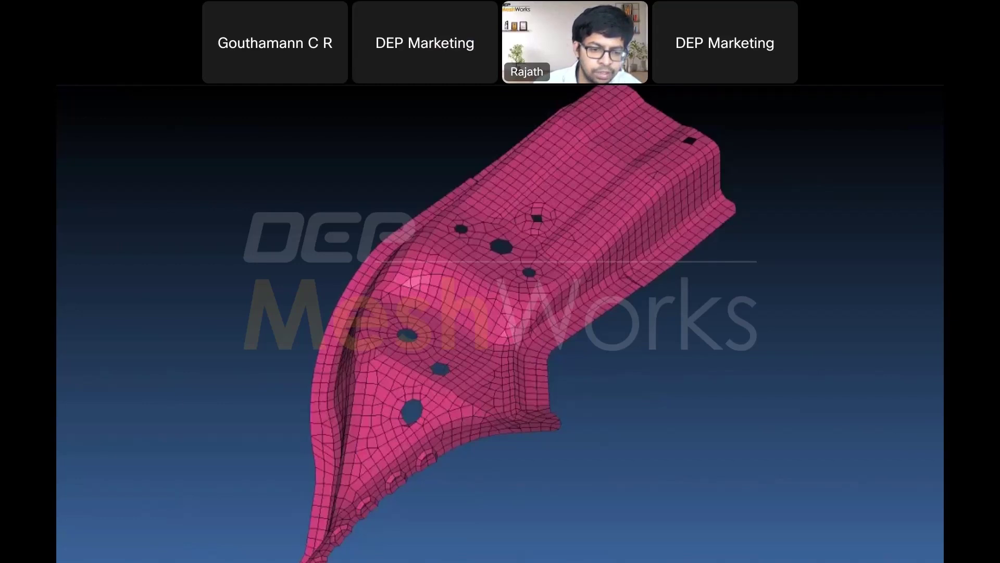
Step: Generate feature lines on the pink bracket mesh and hide the mesh so only the lines are displayed
mouse_move(171, 557)
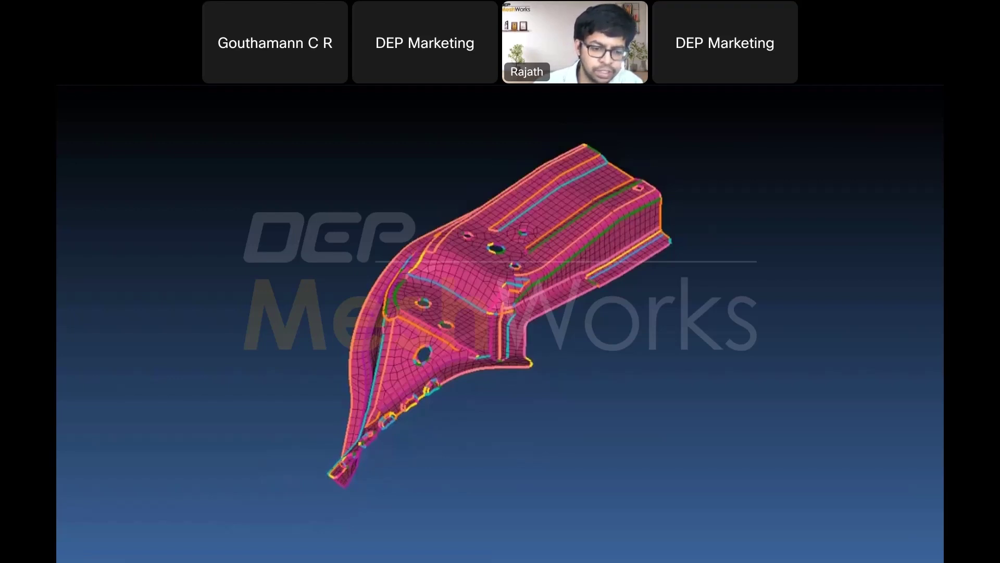
middle_click_drag(518, 448, 433, 382)
scroll(436, 384, "up", 6)
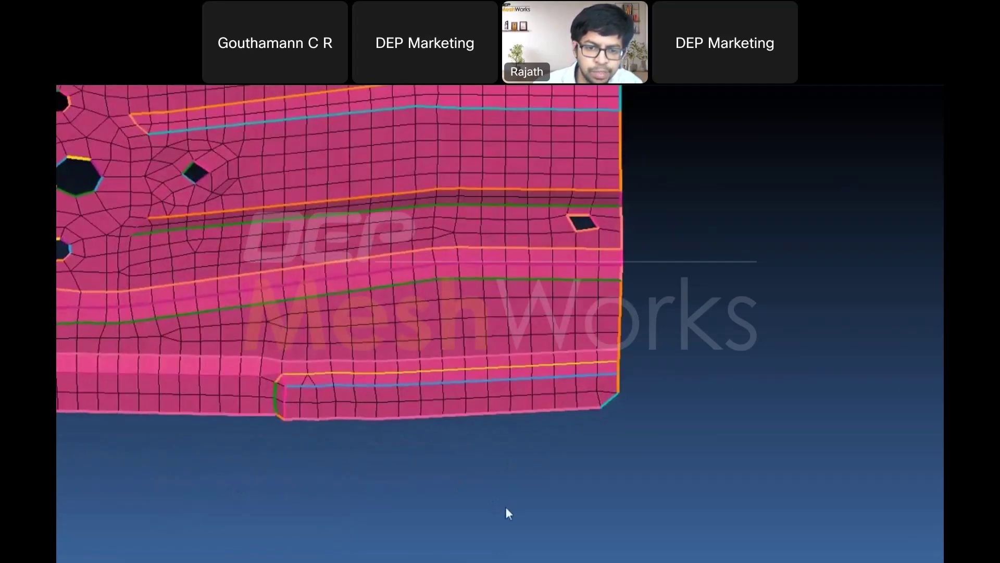
middle_click_drag(288, 451, 351, 453)
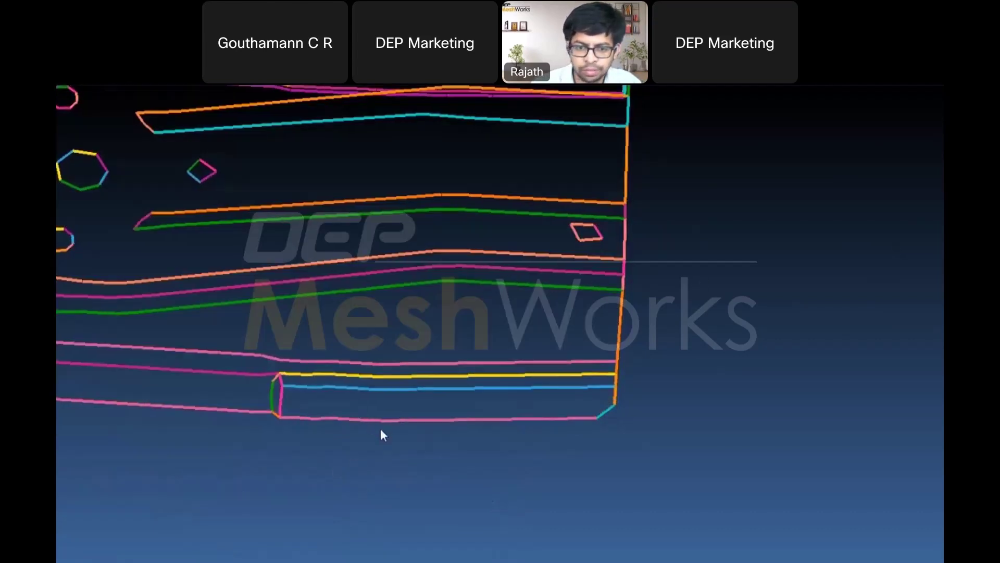
Step: Select the feature lines of the lower flange at the bracket's open end, excluding the short segments that run beyond the flange
middle_click_drag(381, 428, 293, 360)
left_click_drag(387, 415, 605, 503)
scroll(273, 379, "up", 4)
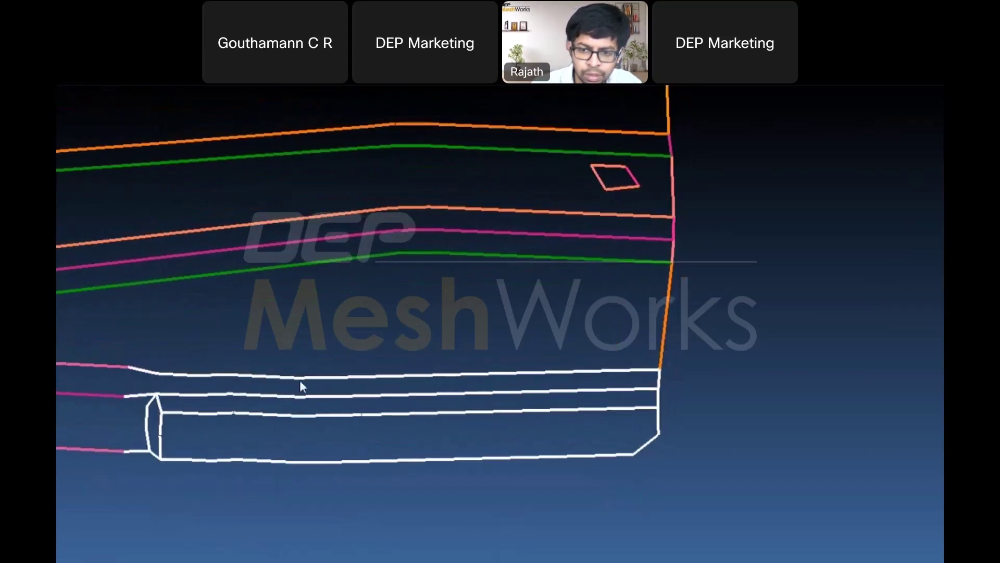
left_click(142, 373)
left_click(135, 394)
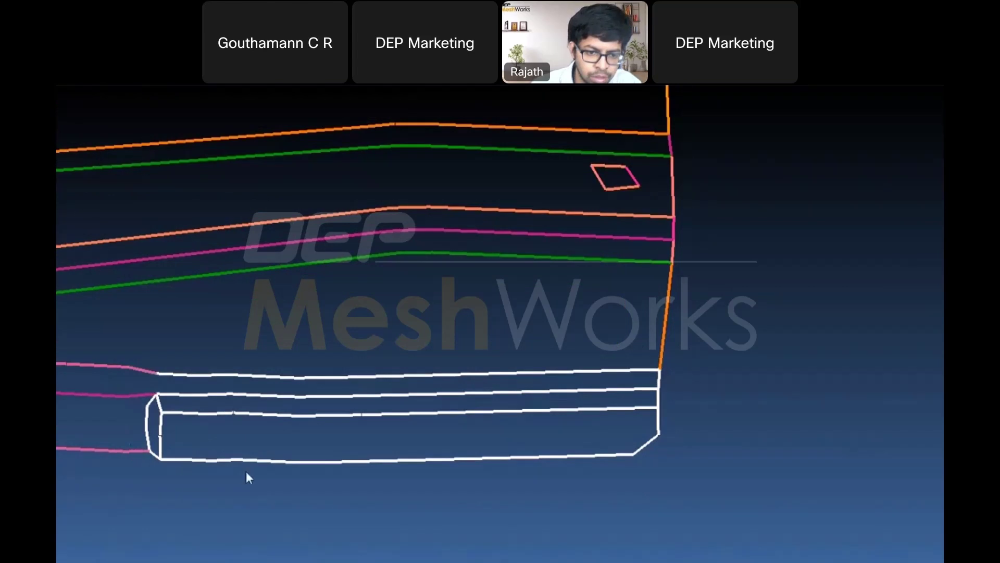
Step: Redisplay the bracket mesh and mark the nodes along the selected lower flange lines
scroll(247, 472, "down", 3)
middle_click_drag(335, 439, 526, 482)
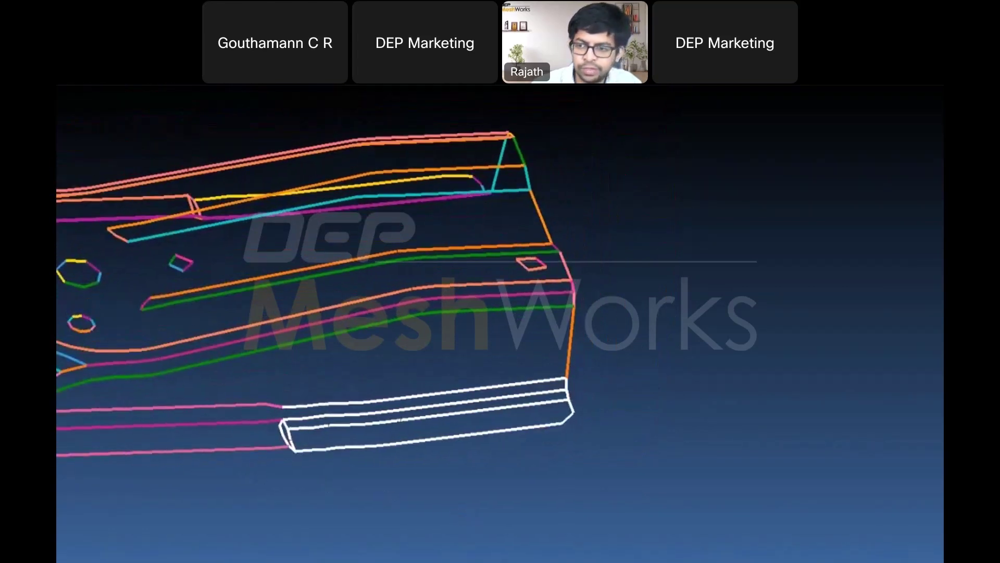
middle_click_drag(499, 445, 501, 483)
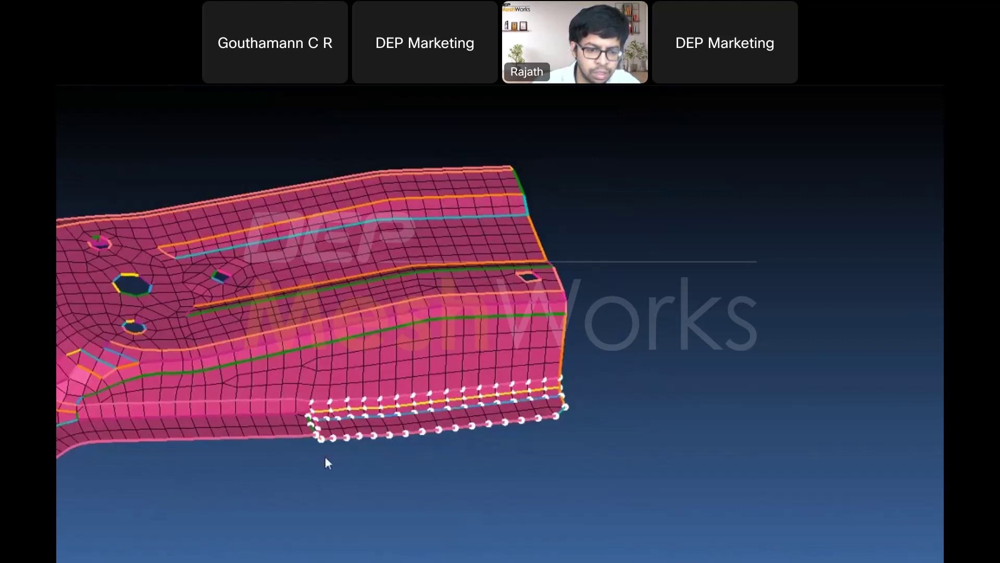
scroll(545, 446, "up", 1)
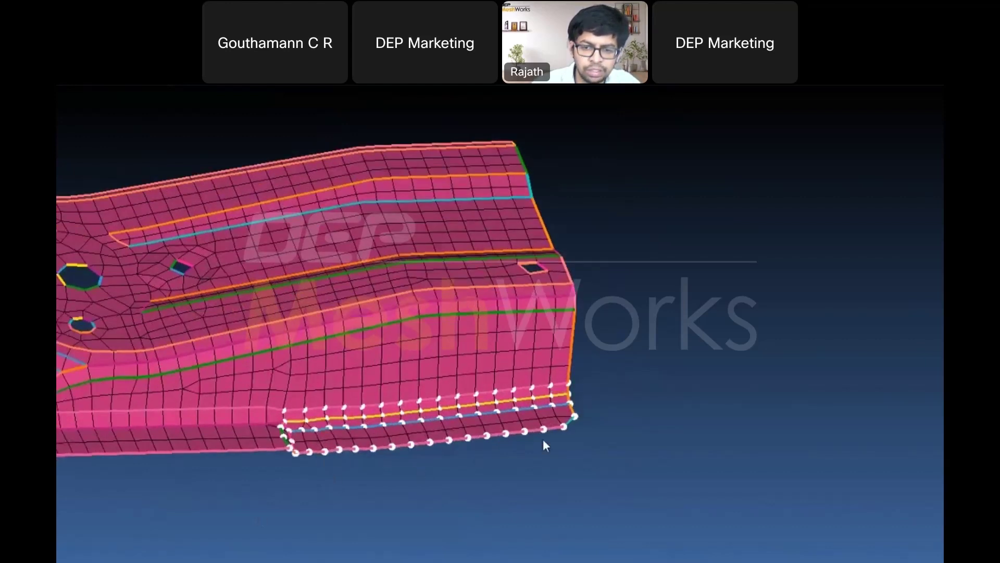
Step: Shift the bracket's lower flange slightly downward and outward using its marked nodes, and clear the node selection
scroll(544, 440, "up", 2)
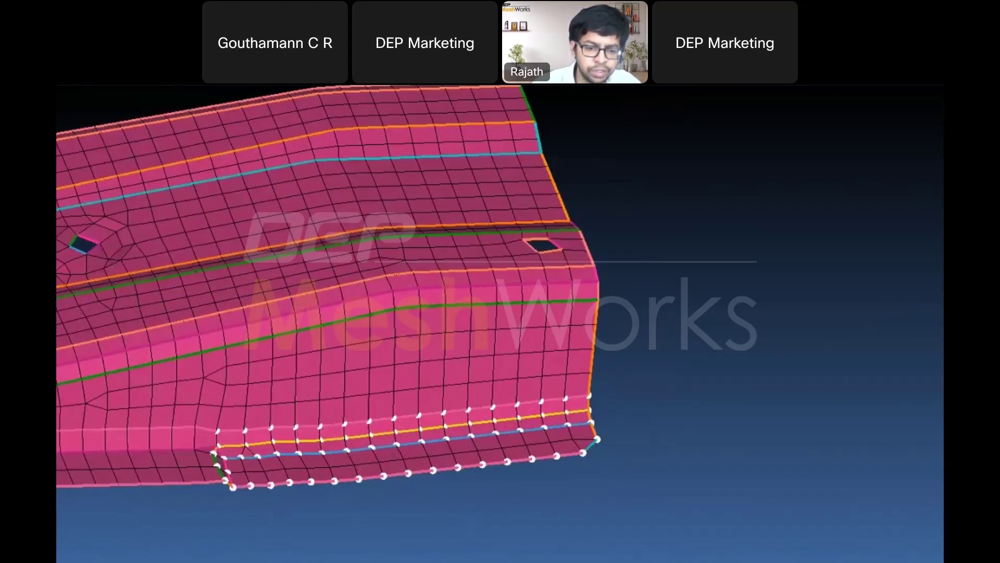
scroll(314, 454, "down", 5)
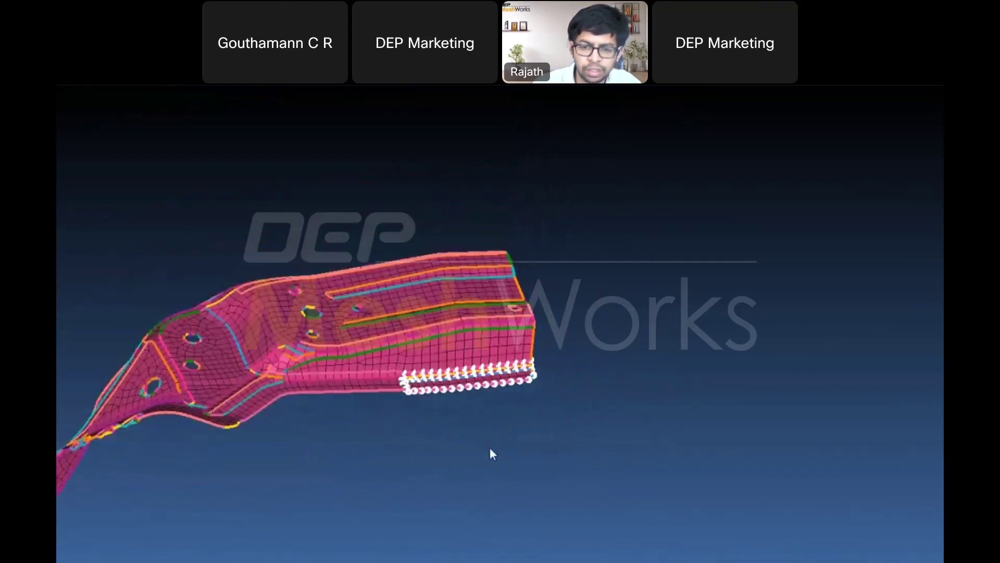
scroll(488, 446, "up", 8)
middle_click_drag(457, 450, 524, 413)
scroll(524, 413, "up", 4)
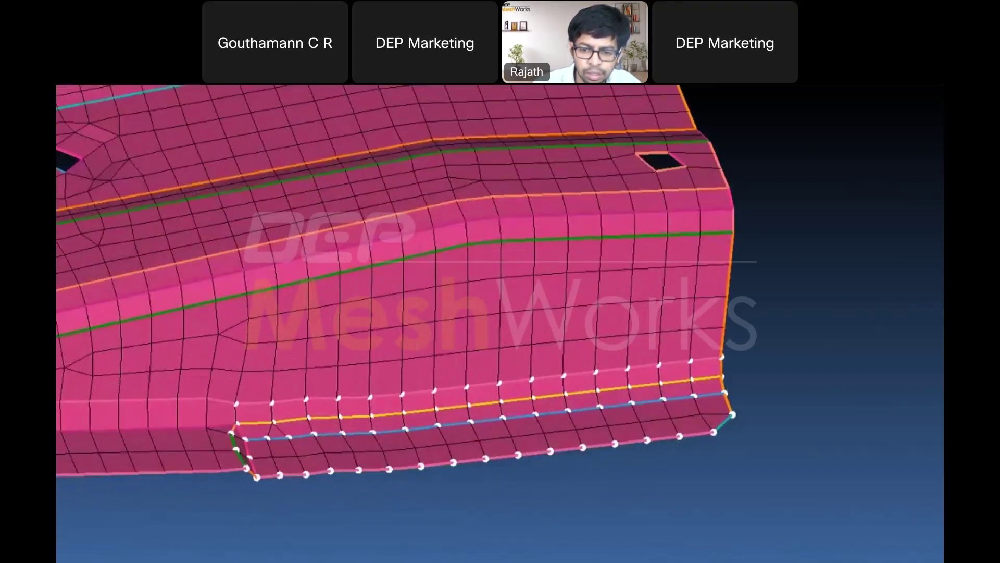
left_click_drag(535, 414, 539, 422)
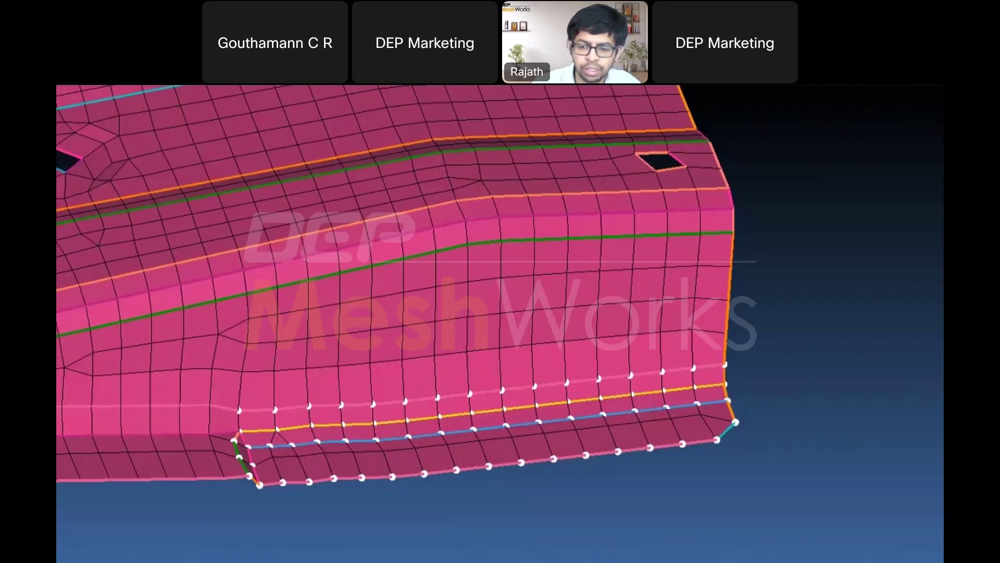
key("Escape")
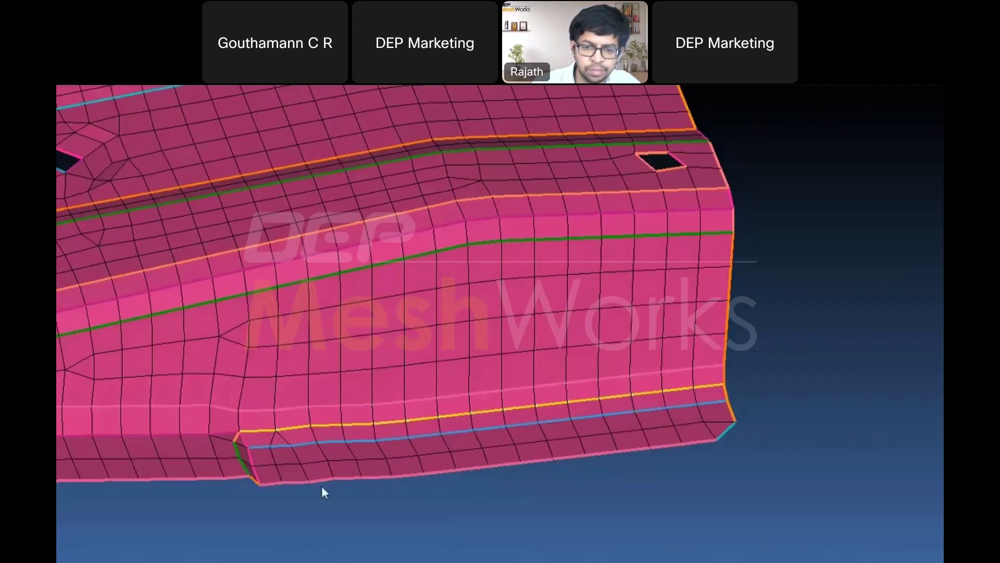
Step: Select the adjoining feature lines along the bracket's open end edge, from the upper face down the side wall, and clear the selection
scroll(322, 477, "down", 6)
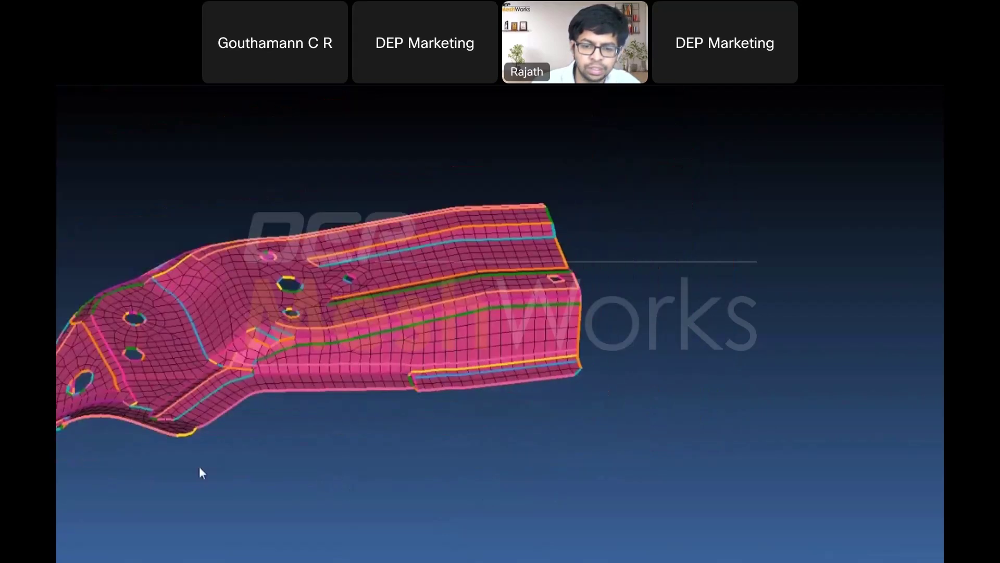
middle_click_drag(200, 468, 122, 410)
right_click_drag(536, 489, 120, 417)
middle_click_drag(120, 417, 499, 392)
scroll(502, 396, "up", 8)
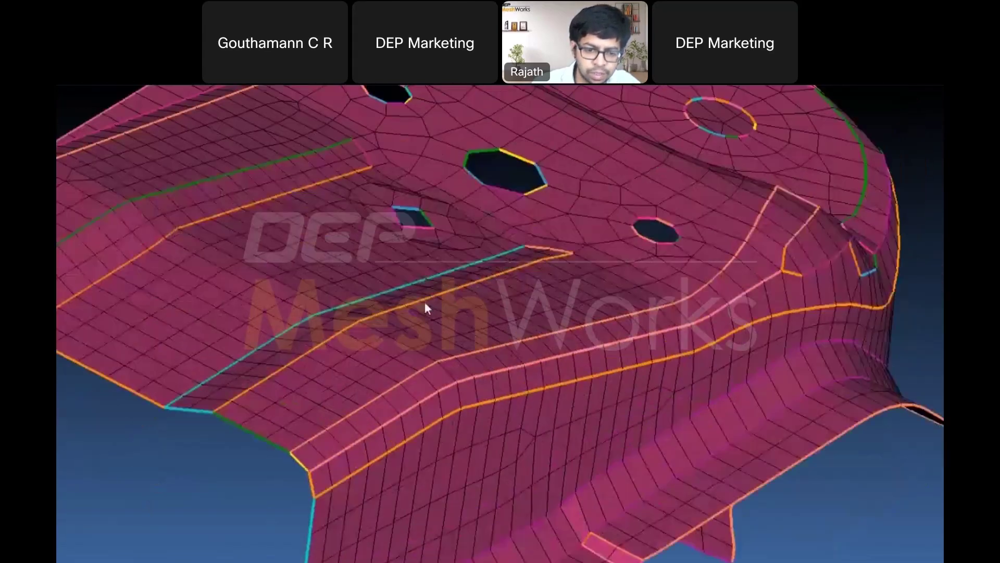
middle_click_drag(425, 302, 432, 258)
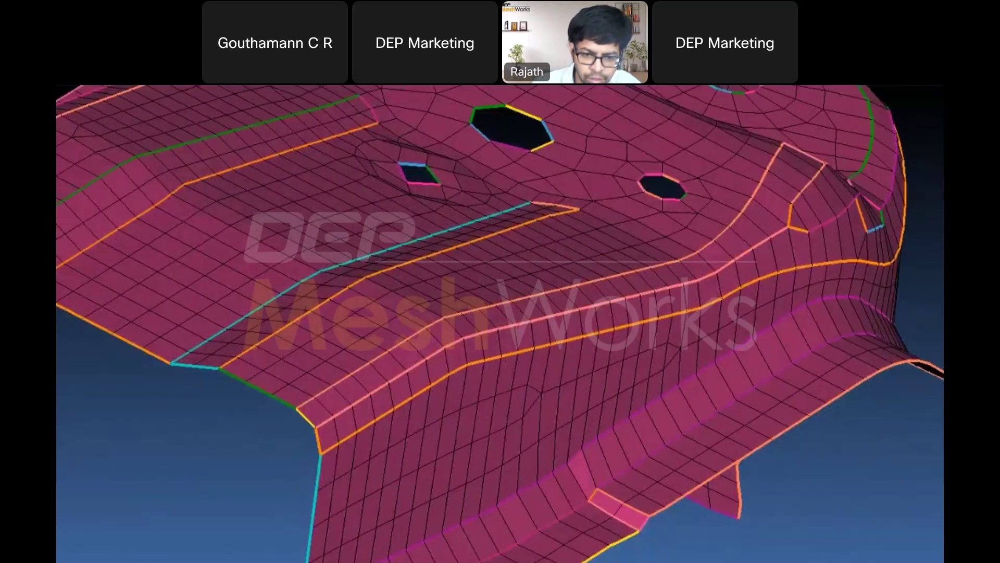
middle_click_drag(344, 378, 414, 324)
scroll(414, 324, "up", 4)
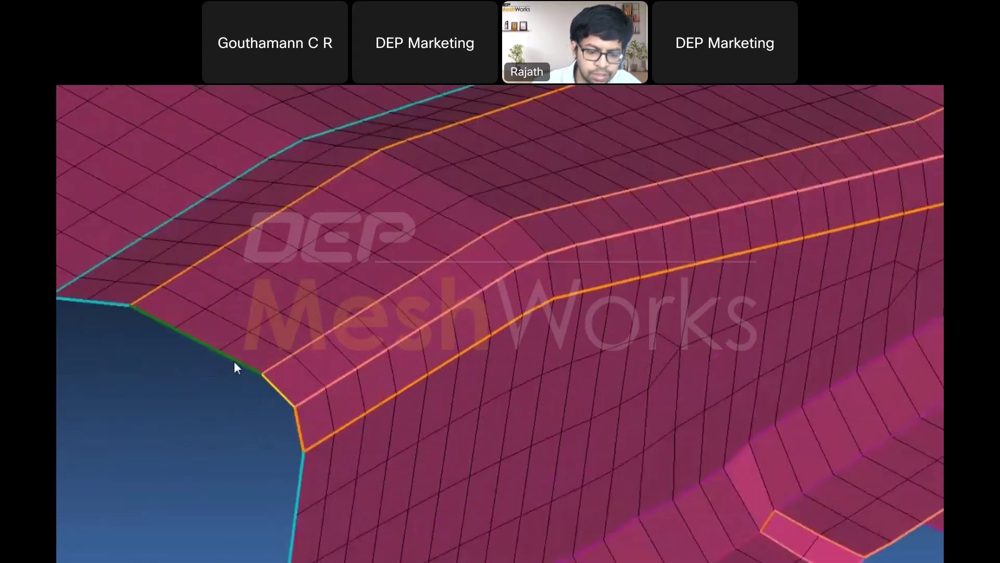
left_click(237, 362)
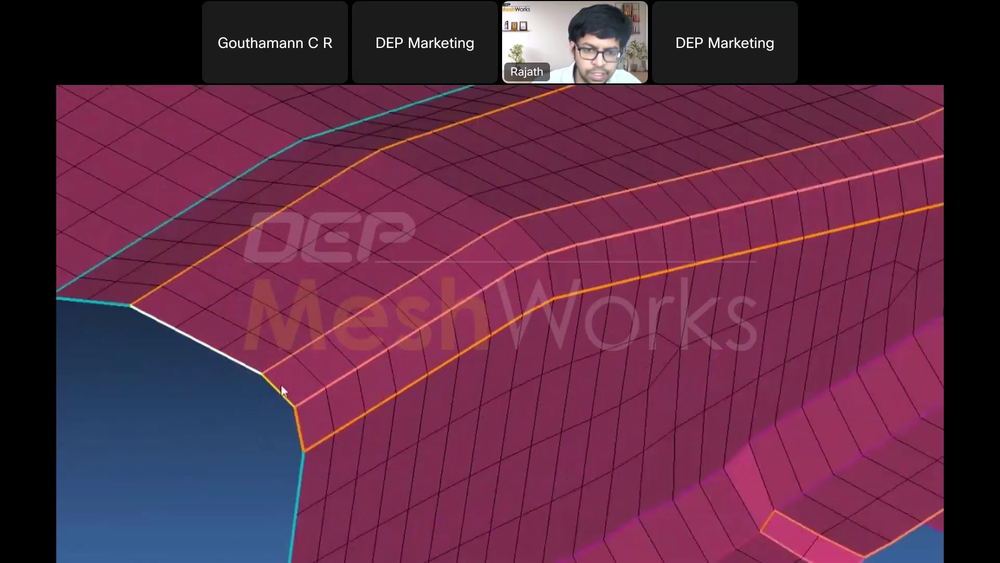
left_click(299, 468)
left_click(300, 430)
scroll(301, 421, "down", 3)
middle_click_drag(500, 459, 599, 558)
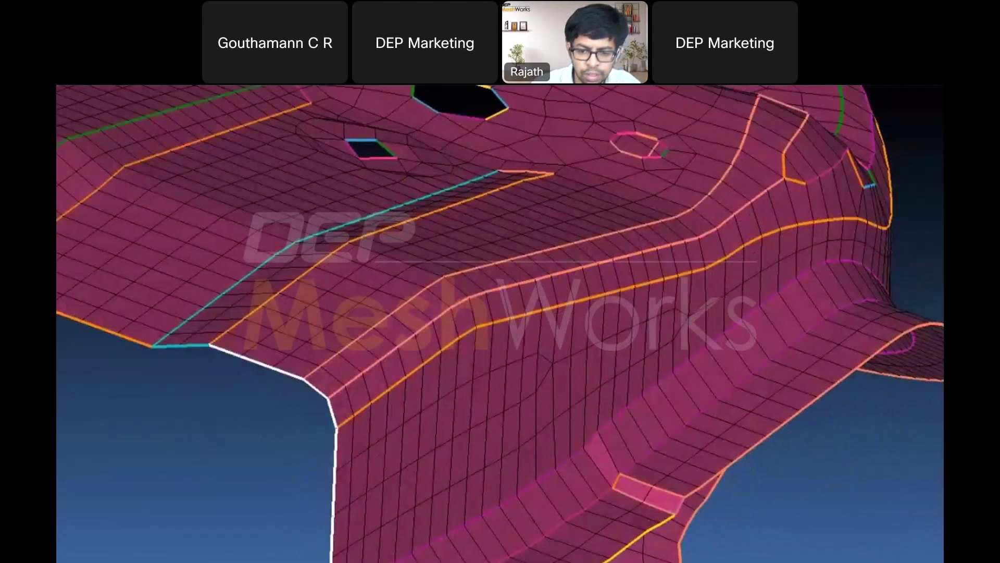
key("Escape")
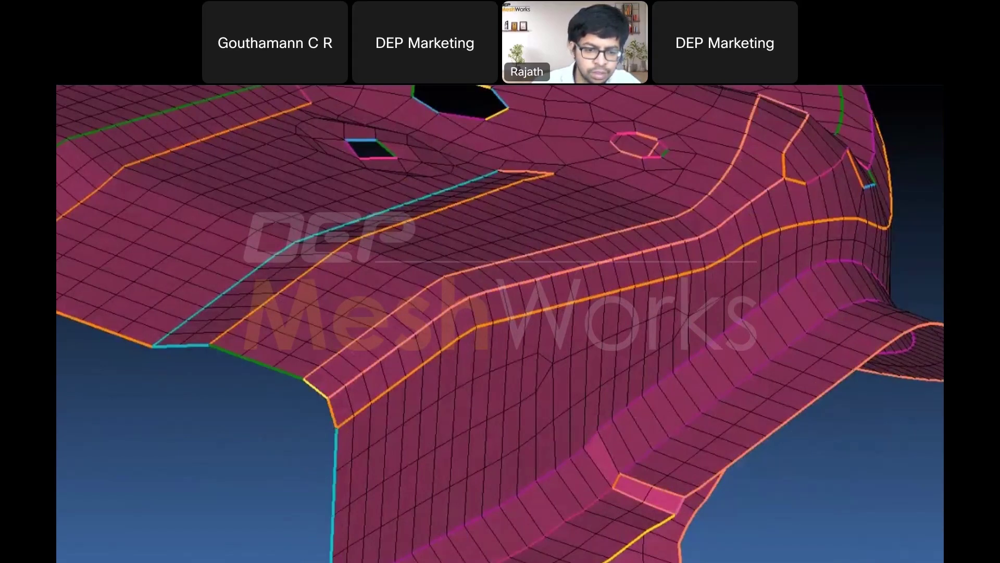